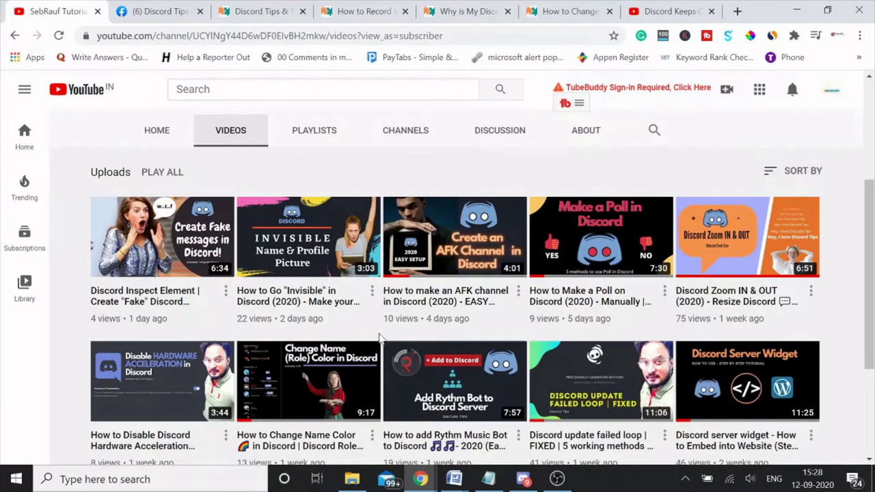
Bring Discord forward and open Server Settings for the Discord Tips & Tutorials server
left_click(530, 483)
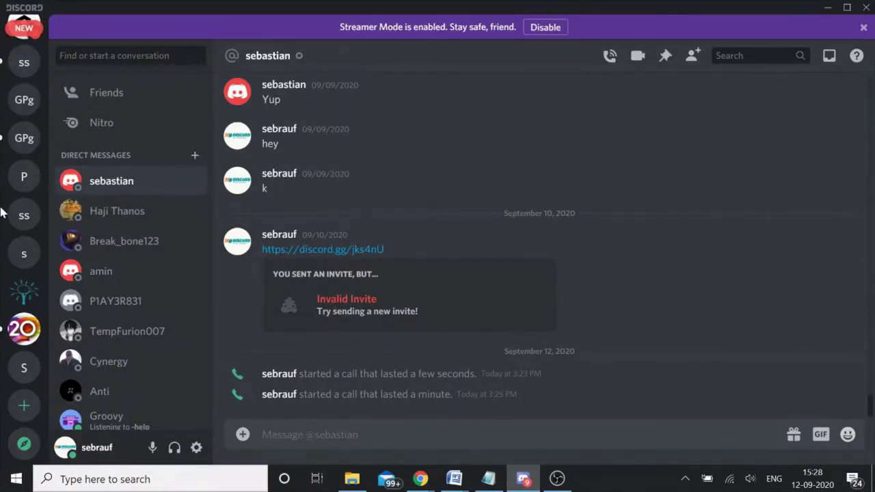
scroll(25, 246, "up", 10)
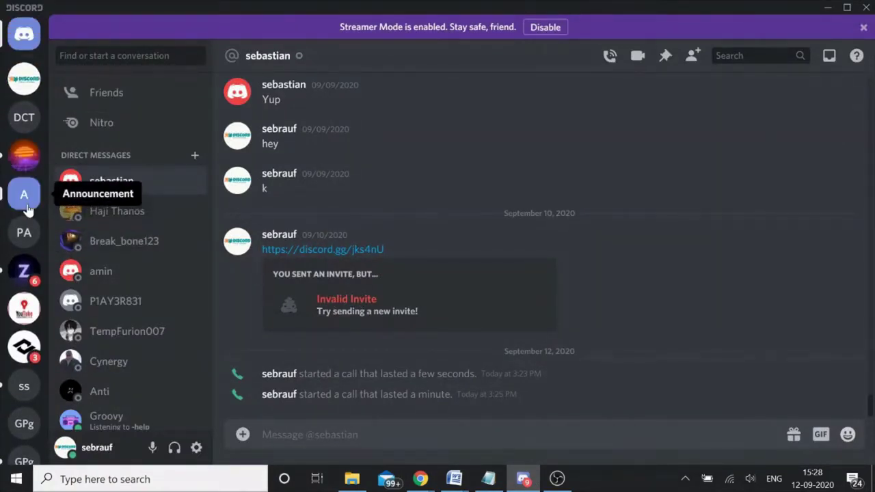
left_click(24, 84)
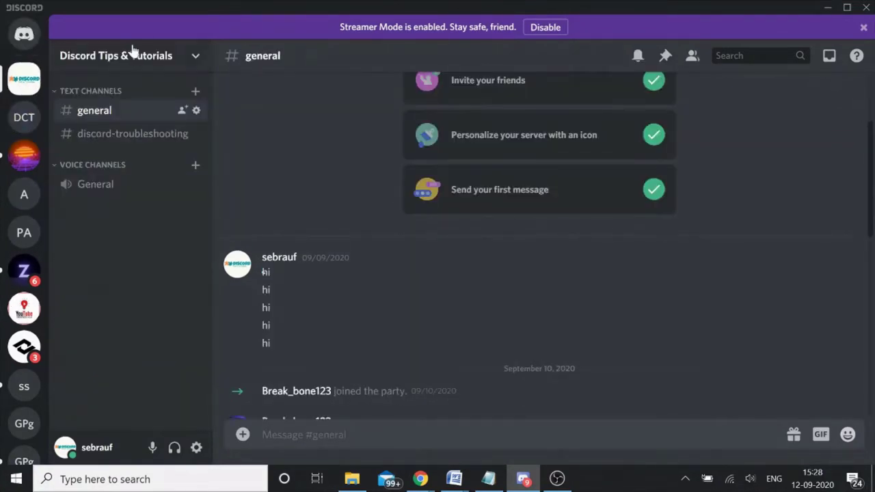
left_click(195, 57)
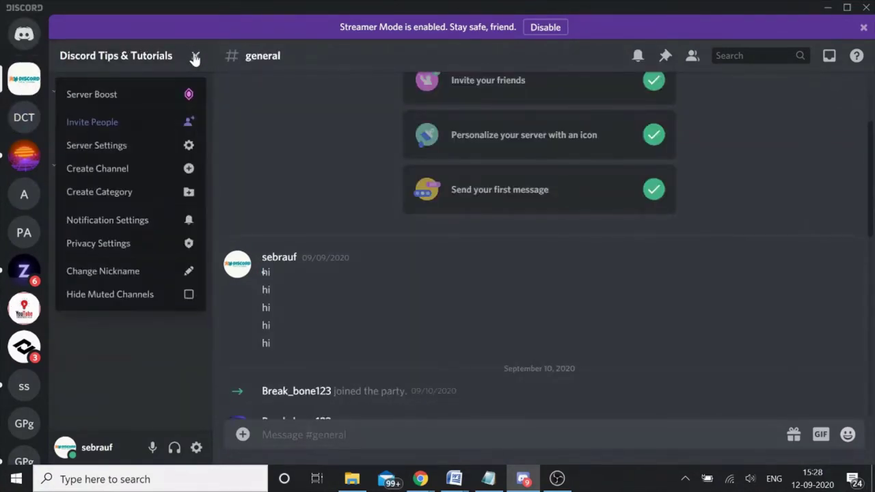
left_click(115, 145)
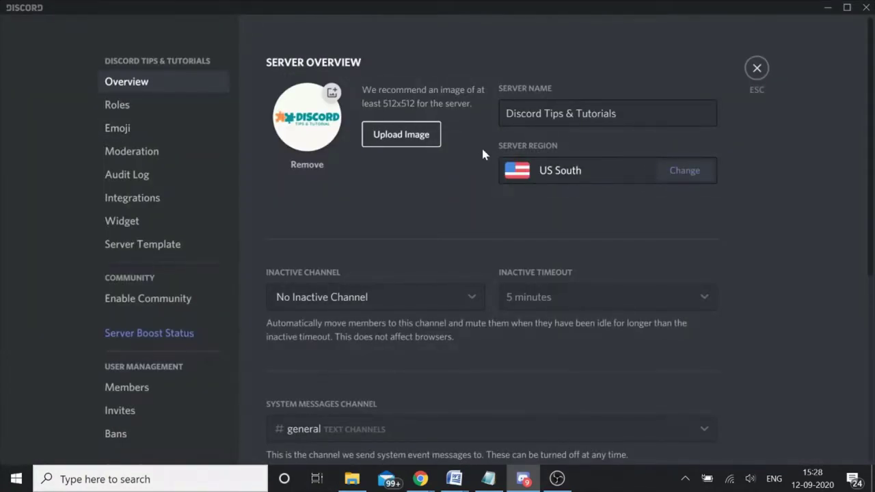
Choose US South as the server region, then close the server settings
left_click(682, 172)
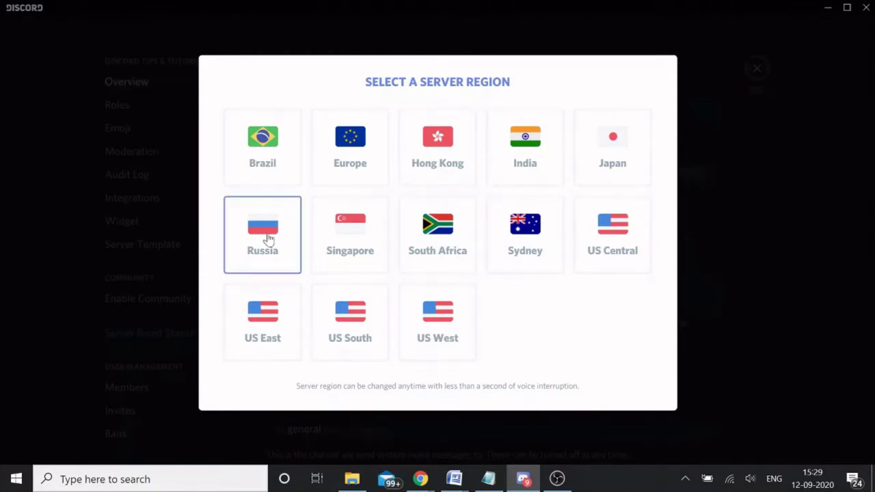
left_click(349, 308)
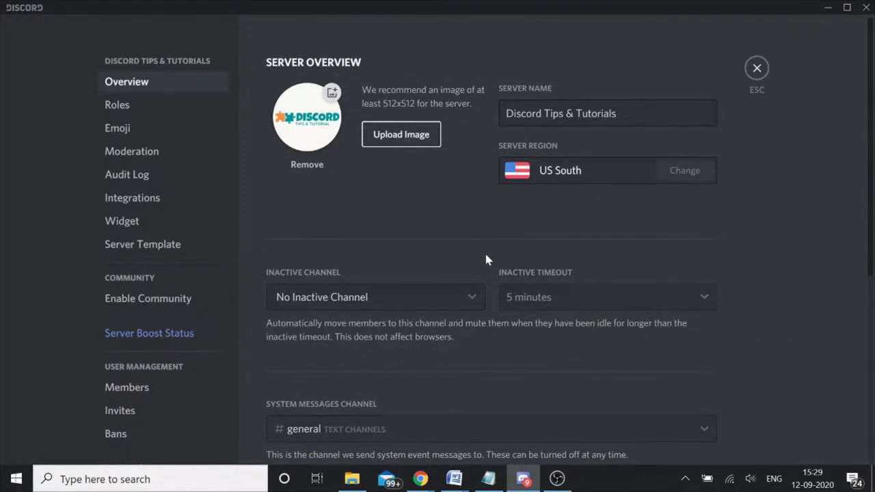
left_click(757, 69)
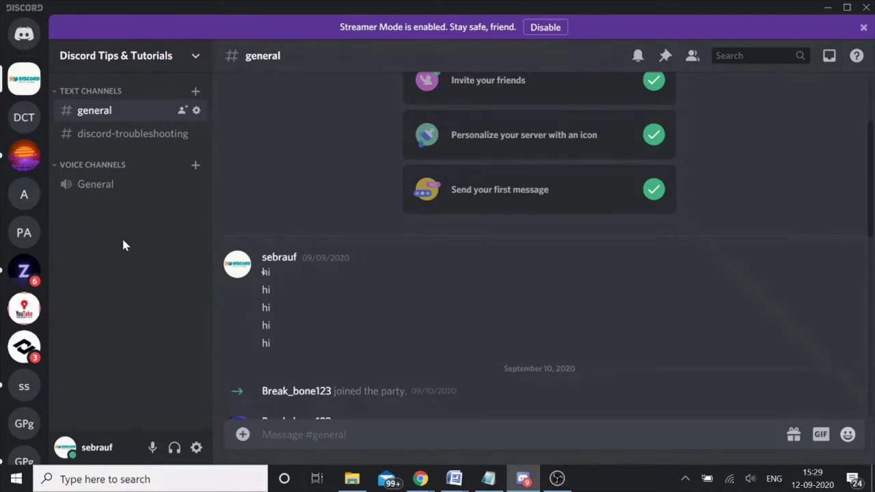
Go to the friend's server and start a voice call with the friend from the chat
scroll(19, 335, "down", 5)
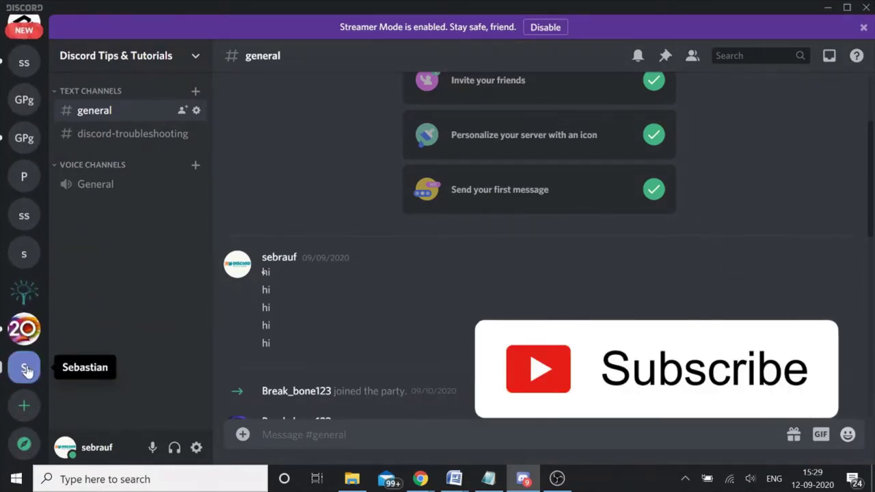
left_click(27, 367)
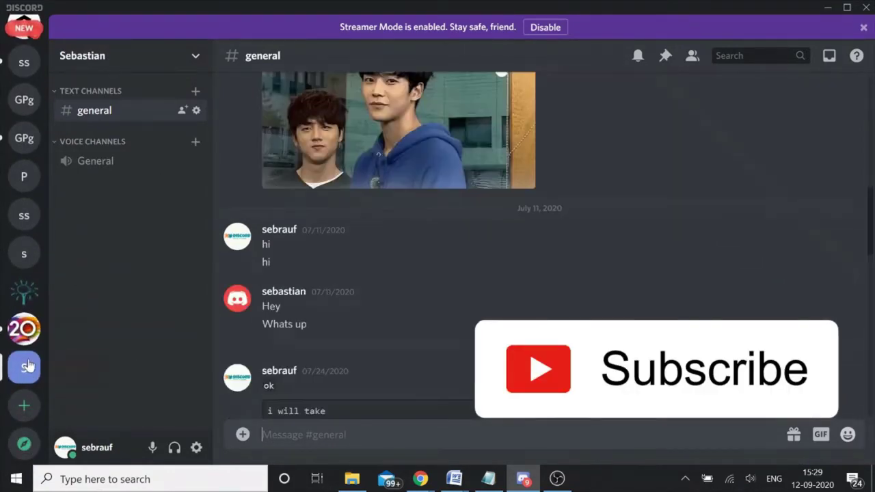
left_click(195, 59)
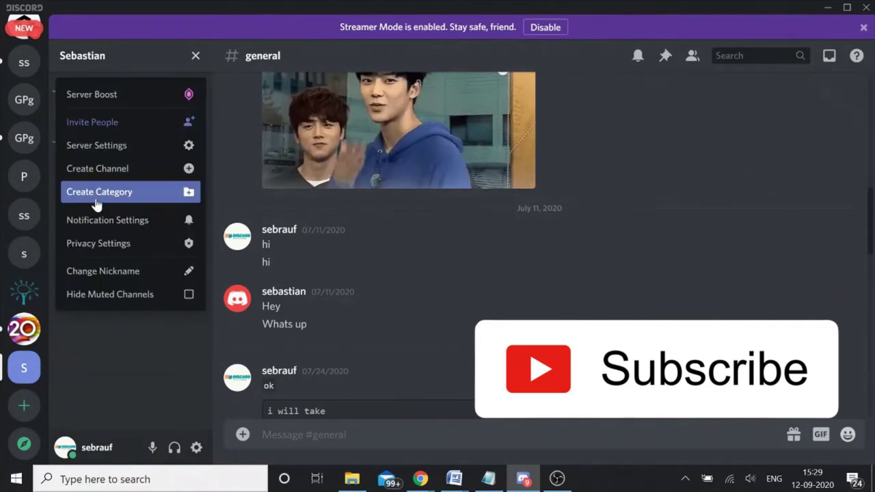
left_click(283, 205)
right_click(284, 294)
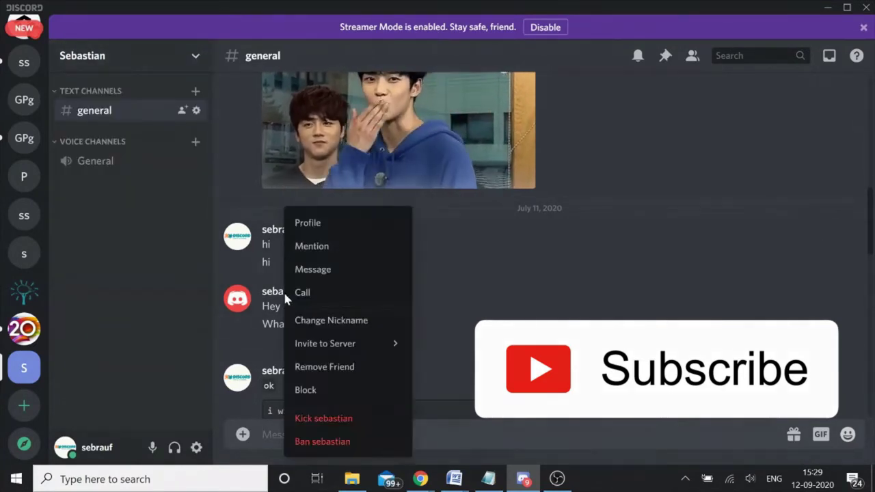
left_click(306, 293)
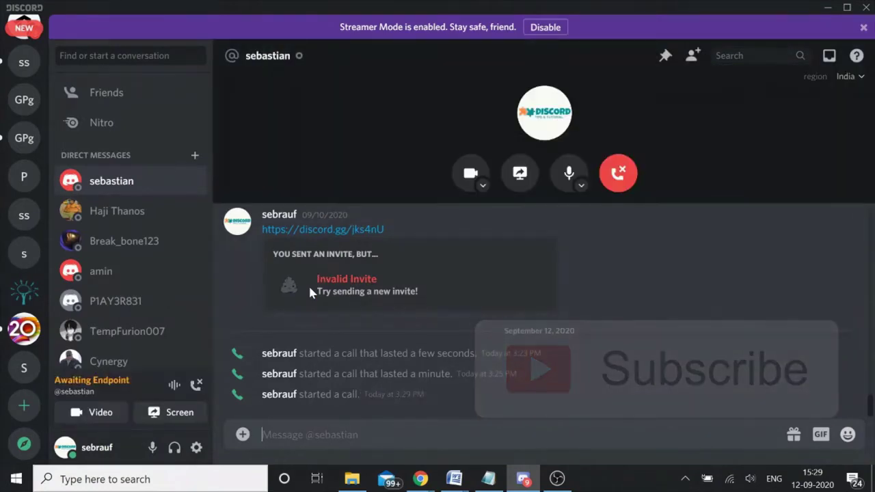
Change the ongoing call's voice region from India to US South
left_click(847, 77)
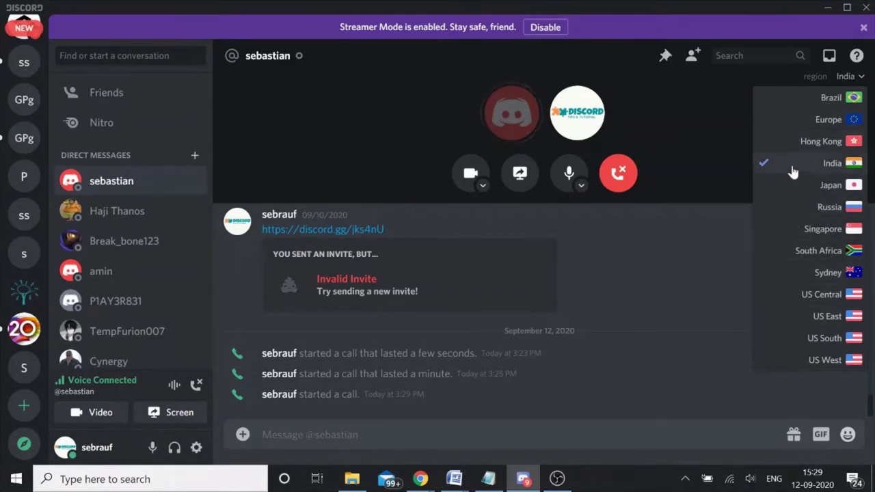
left_click(713, 121)
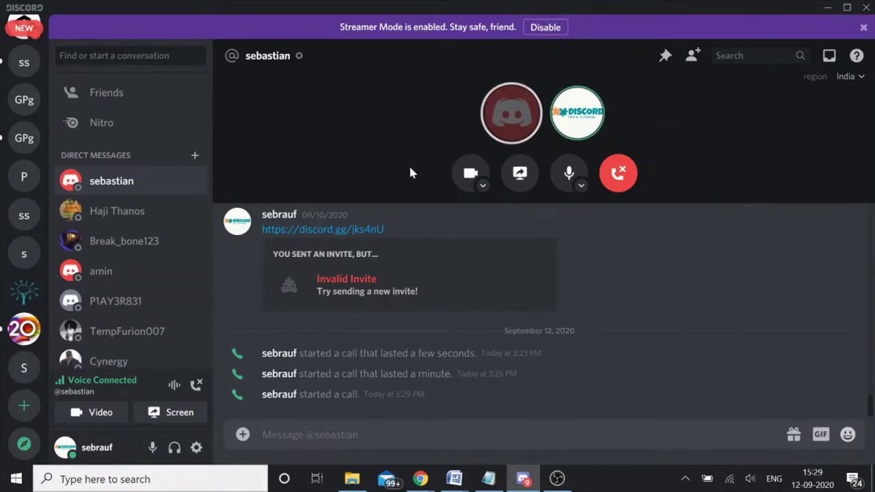
left_click(861, 81)
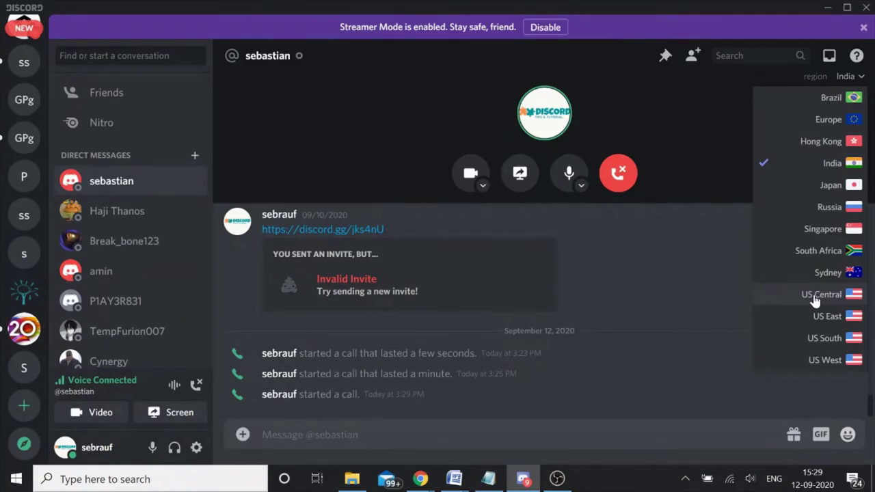
left_click(813, 338)
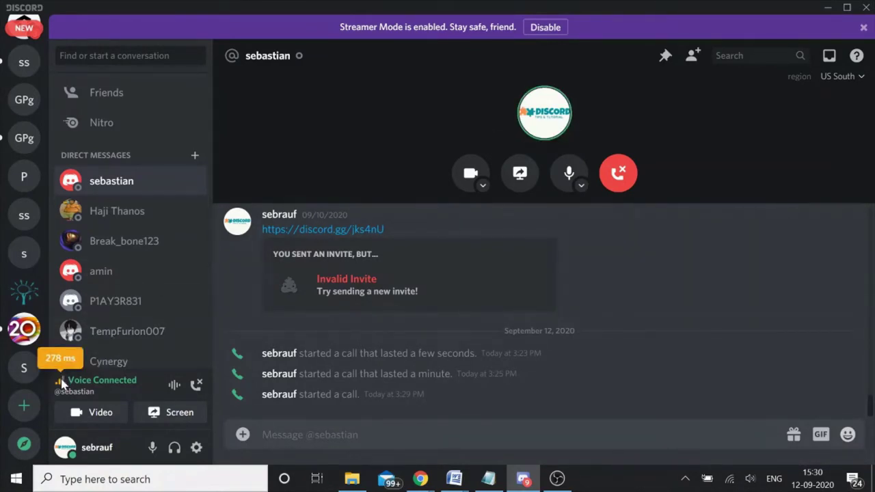
Try India as the call's voice region, then switch it to Europe (about 147 ms)
mouse_move(61, 387)
left_click(861, 80)
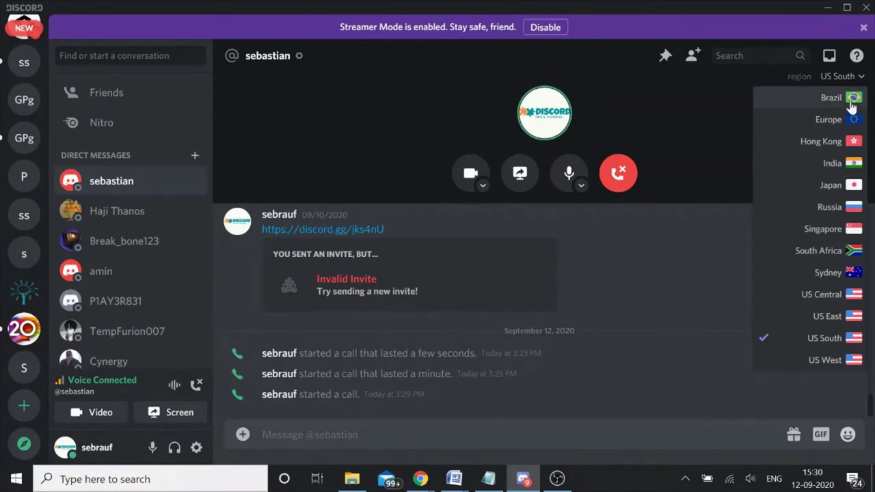
left_click(832, 164)
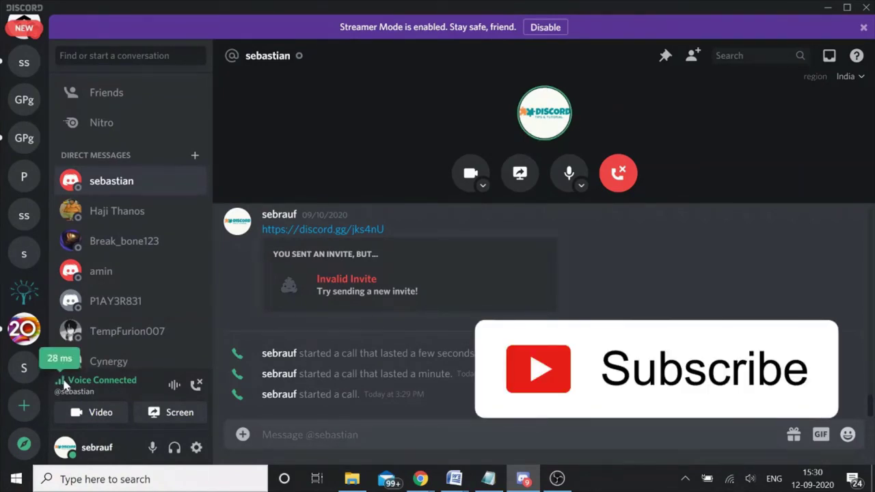
left_click(857, 80)
left_click(831, 119)
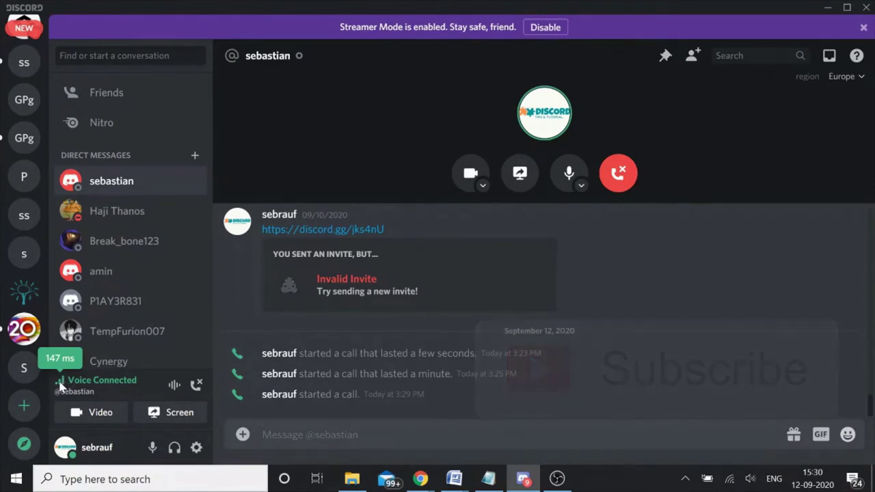
Switch the call's voice region to Russia and check its 185 ms ping
left_click(858, 77)
left_click(813, 207)
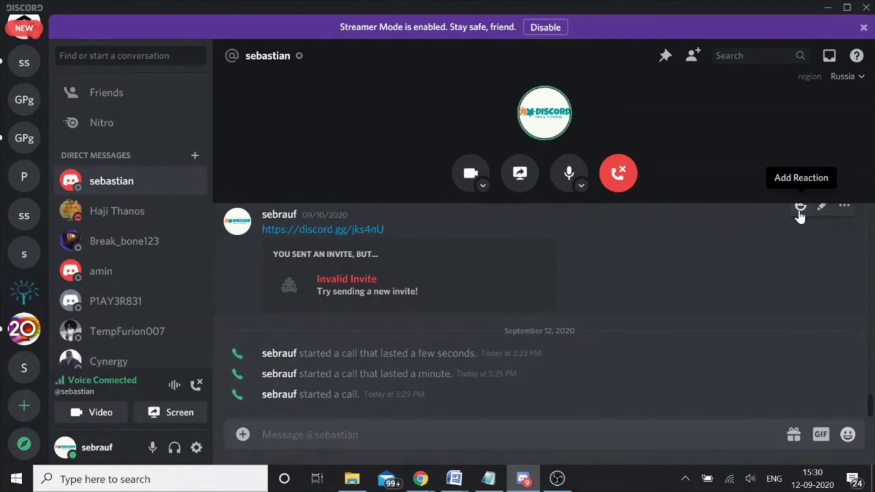
mouse_move(61, 387)
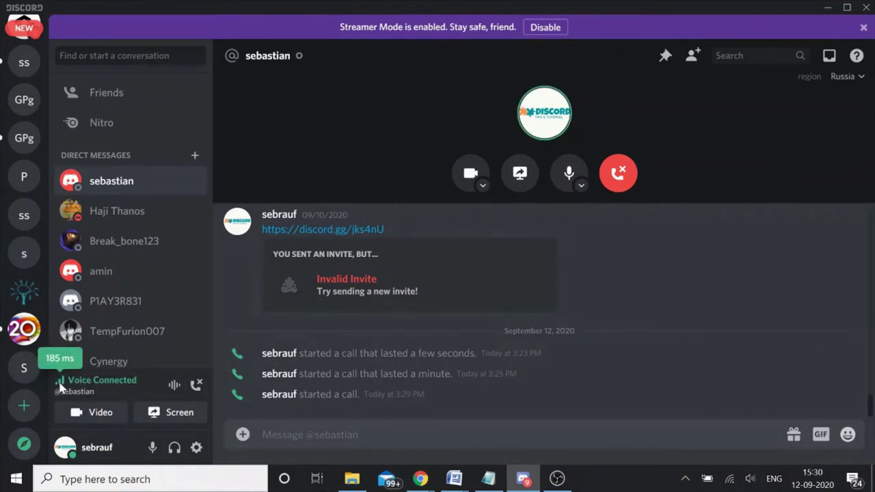
Return the call's voice region to India and confirm the 27 ms ping
left_click(849, 76)
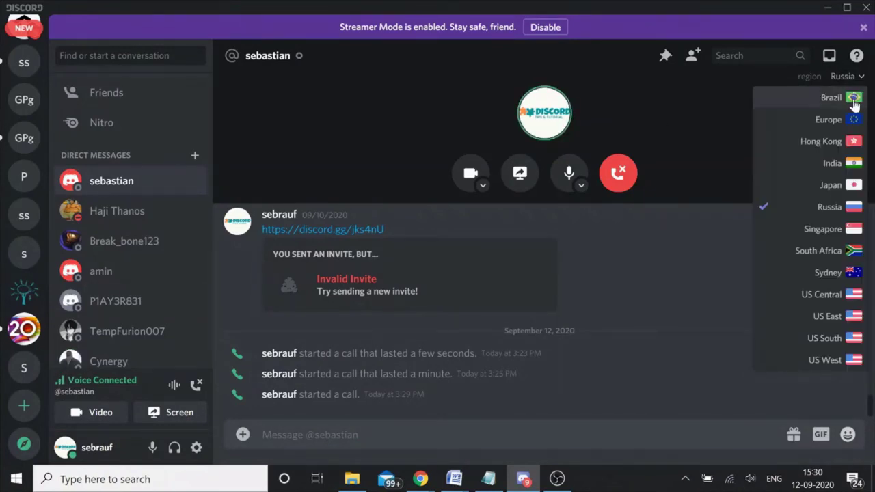
left_click(818, 162)
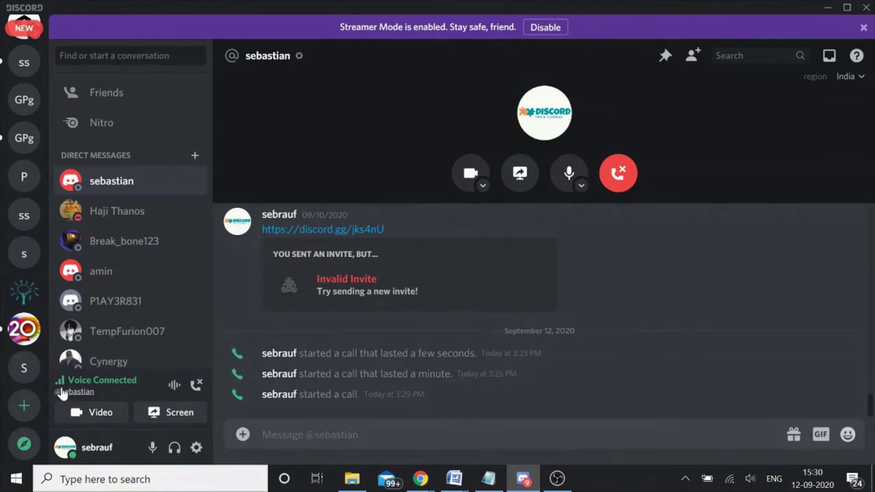
mouse_move(61, 387)
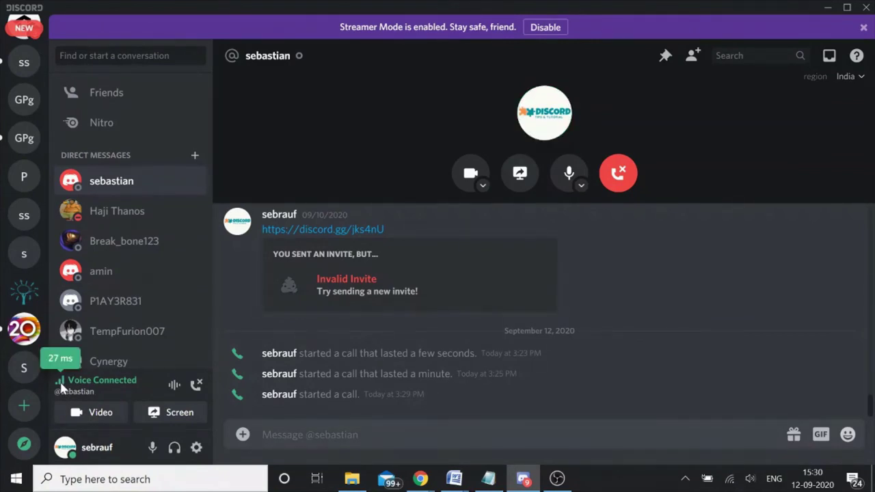